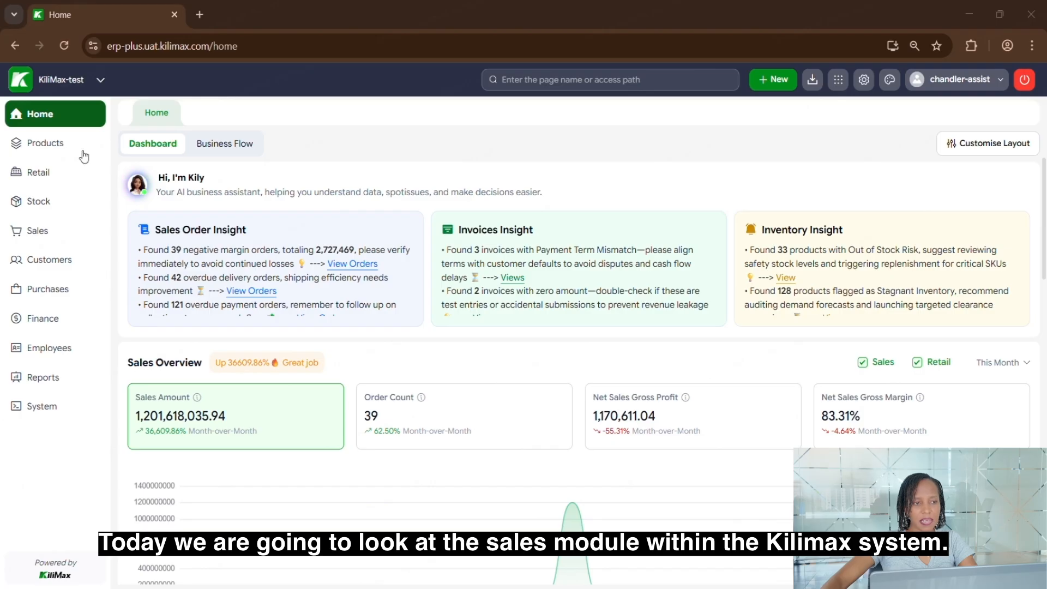
Open the Sales module's Quotations list, view the most recent quotation's details, and check the quotations' statuses
{"action": "left_click", "coordinate": [29, 232]}
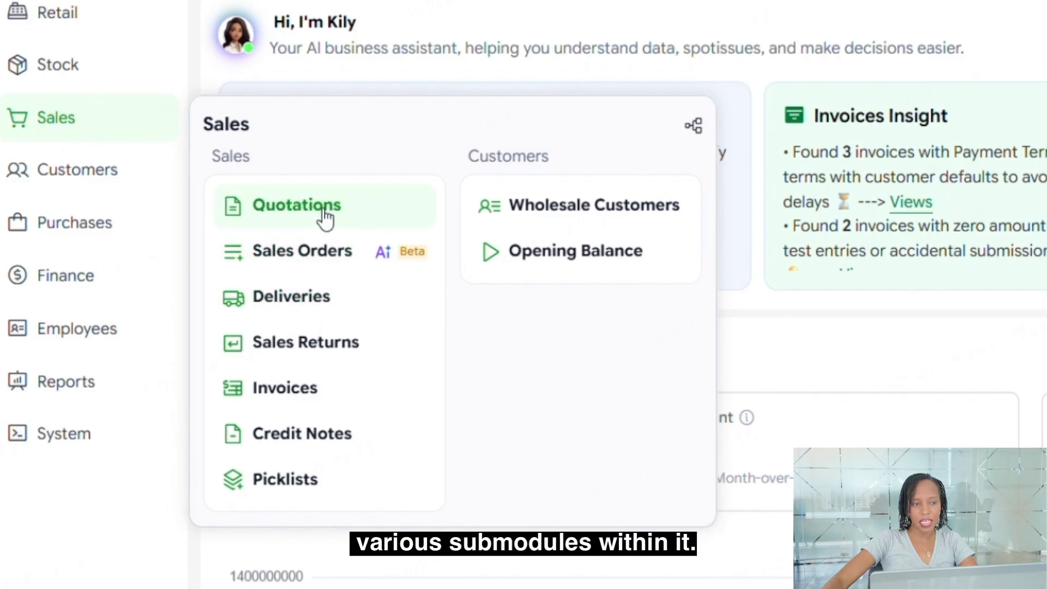
{"action": "left_click", "coordinate": [362, 197]}
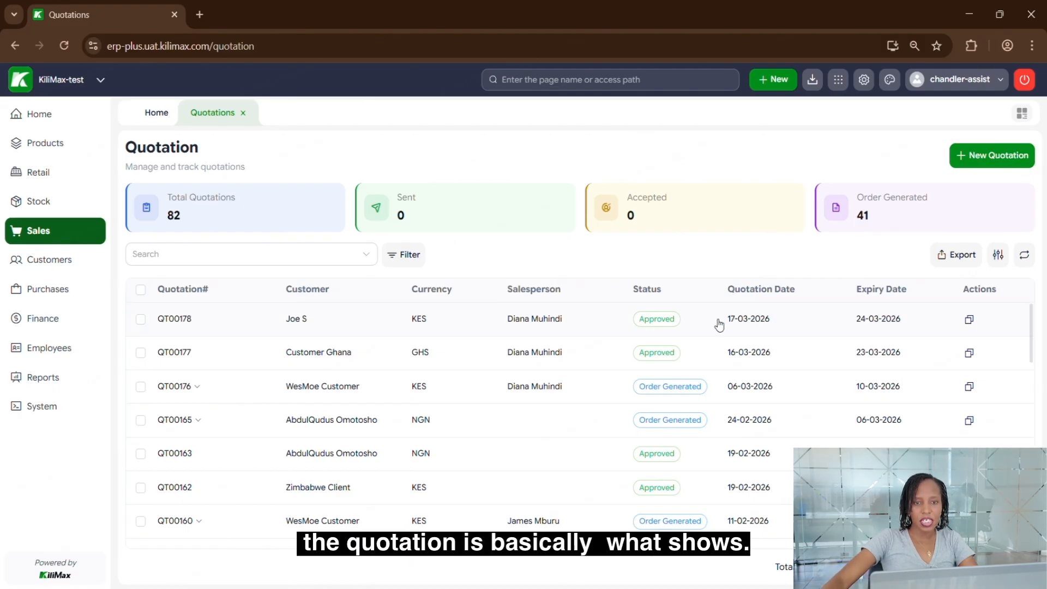
{"action": "left_click", "coordinate": [466, 326]}
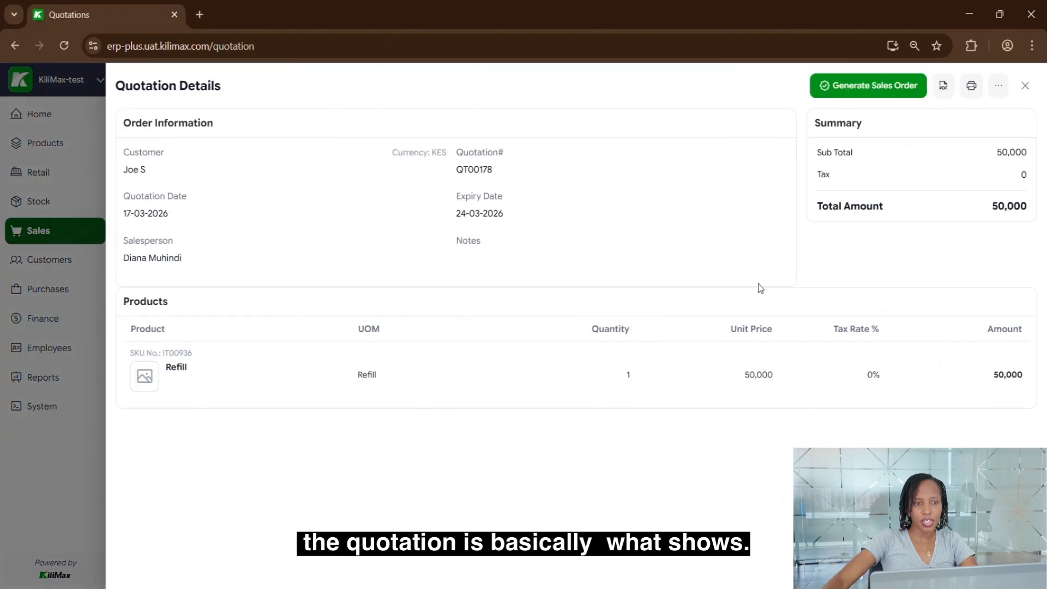
{"action": "left_click", "coordinate": [1025, 85]}
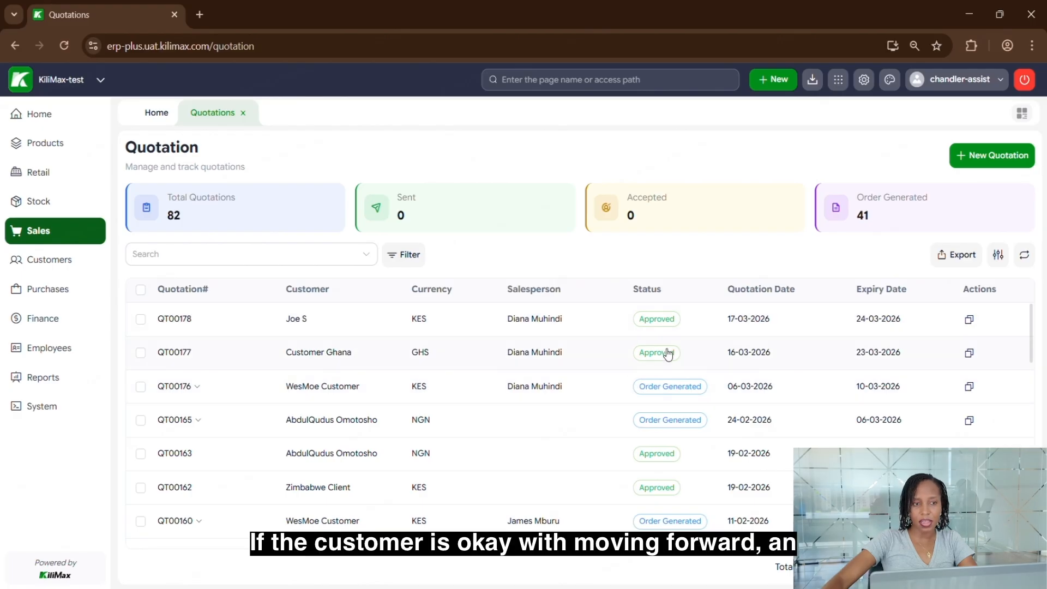
{"action": "left_click_drag", "start_coordinate": [638, 388], "coordinate": [706, 388]}
{"action": "left_click", "coordinate": [711, 269]}
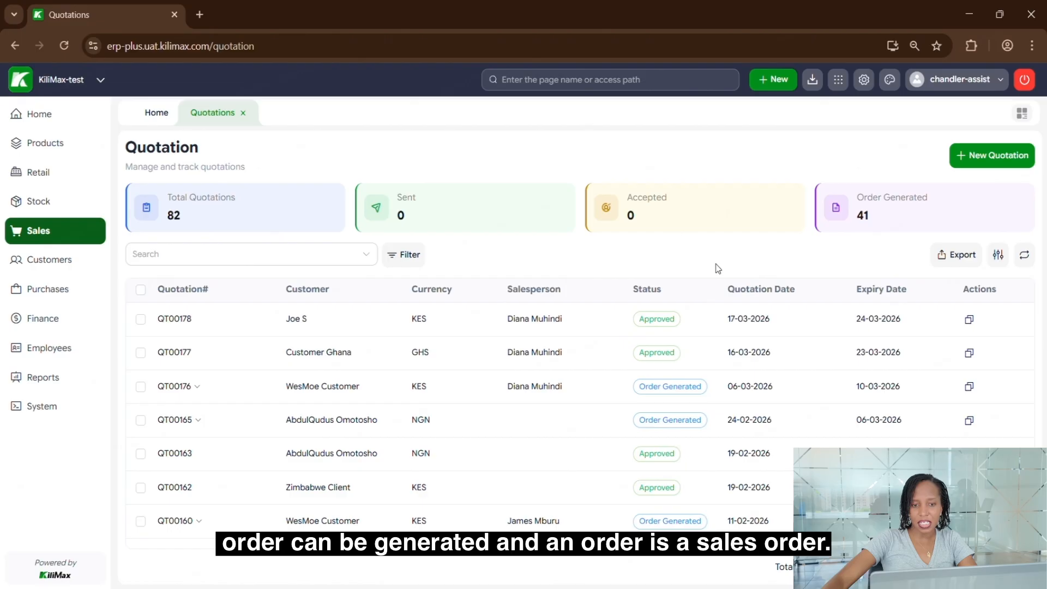
Open the Sales Orders list and start a new sales order
{"action": "left_click", "coordinate": [68, 234]}
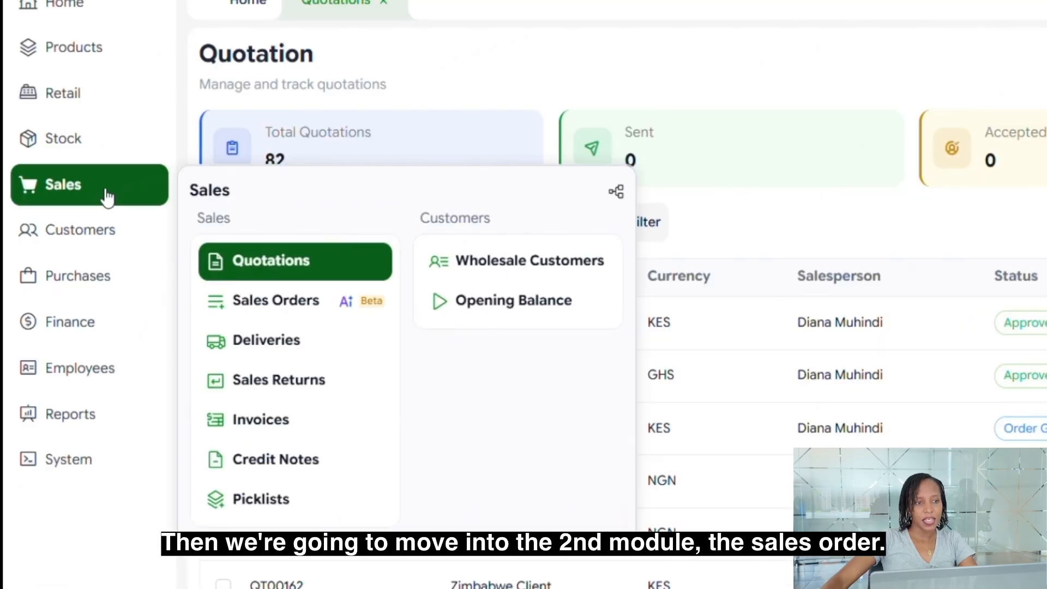
{"action": "left_click", "coordinate": [289, 310]}
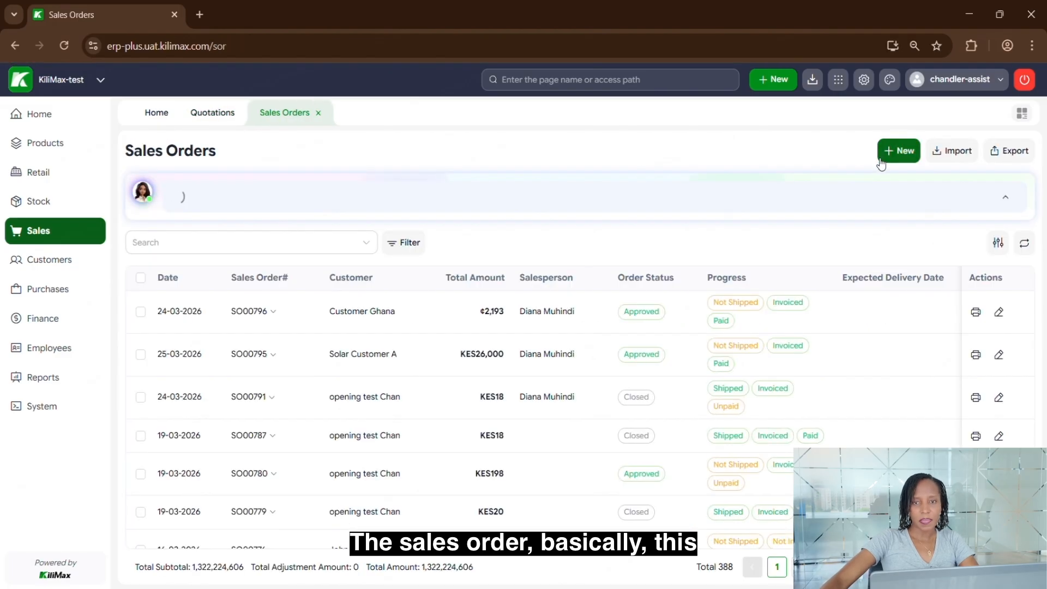
{"action": "left_click", "coordinate": [889, 149]}
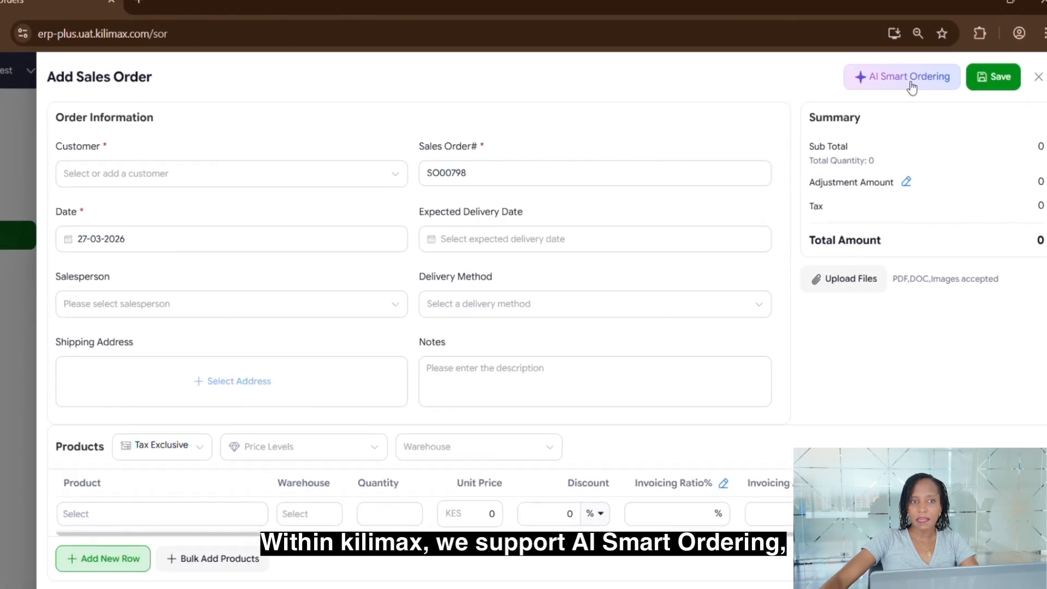
Open AI Smart Ordering for the sales order, examine the Image Recognition mode and its sample images, and close it
{"action": "left_click", "coordinate": [871, 71]}
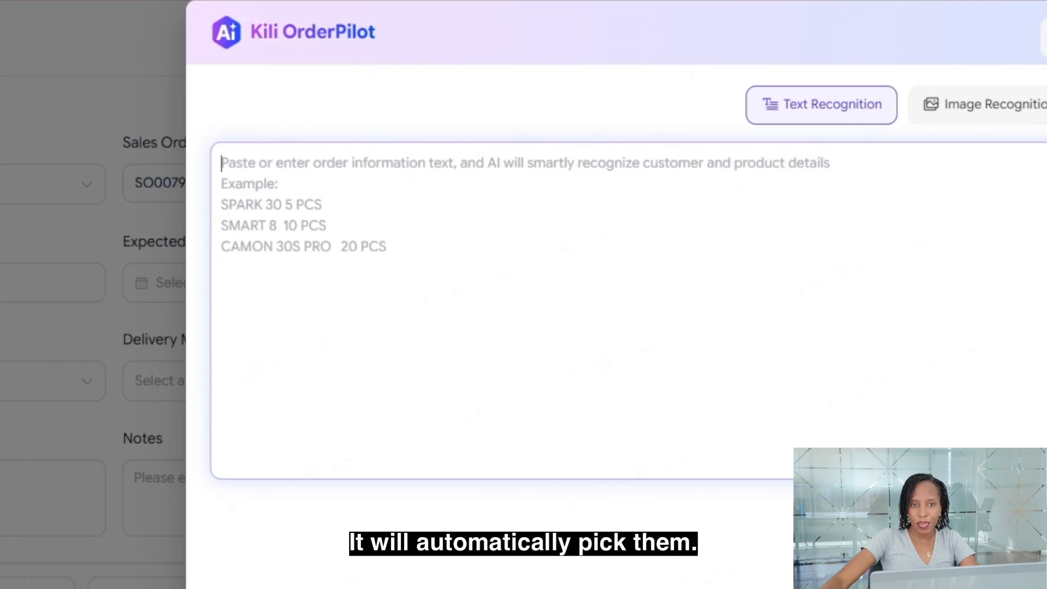
{"action": "left_click", "coordinate": [973, 109]}
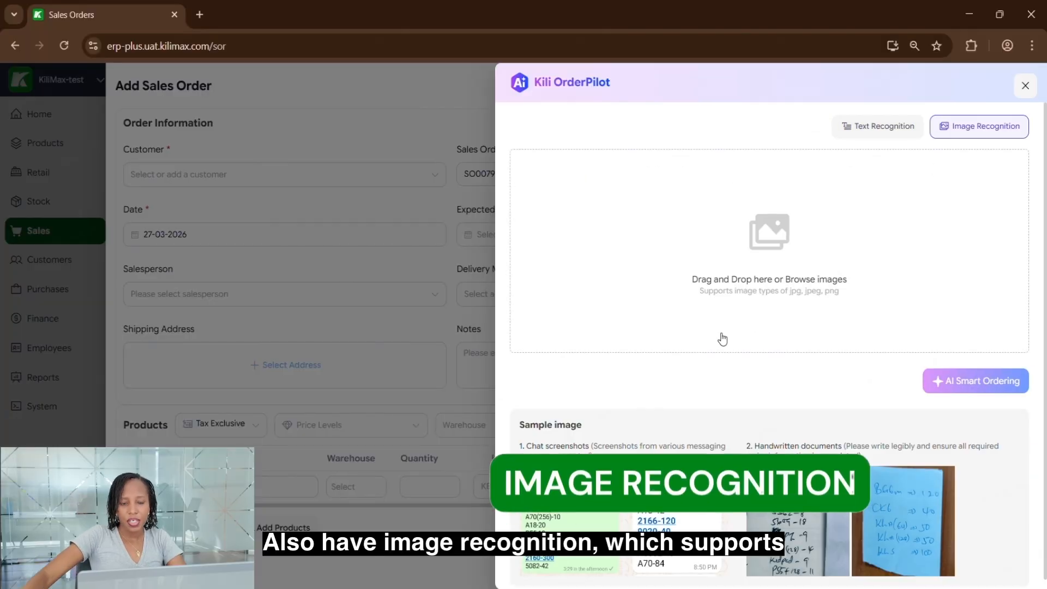
{"action": "scroll", "coordinate": [614, 518], "scroll_direction": "down", "scroll_amount": 1}
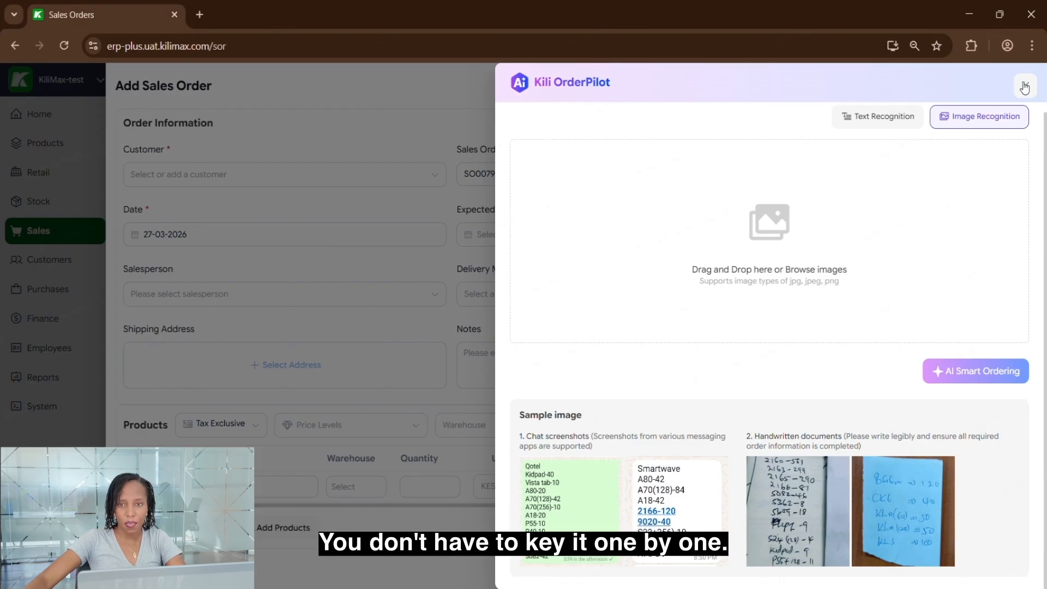
{"action": "left_click", "coordinate": [1024, 86]}
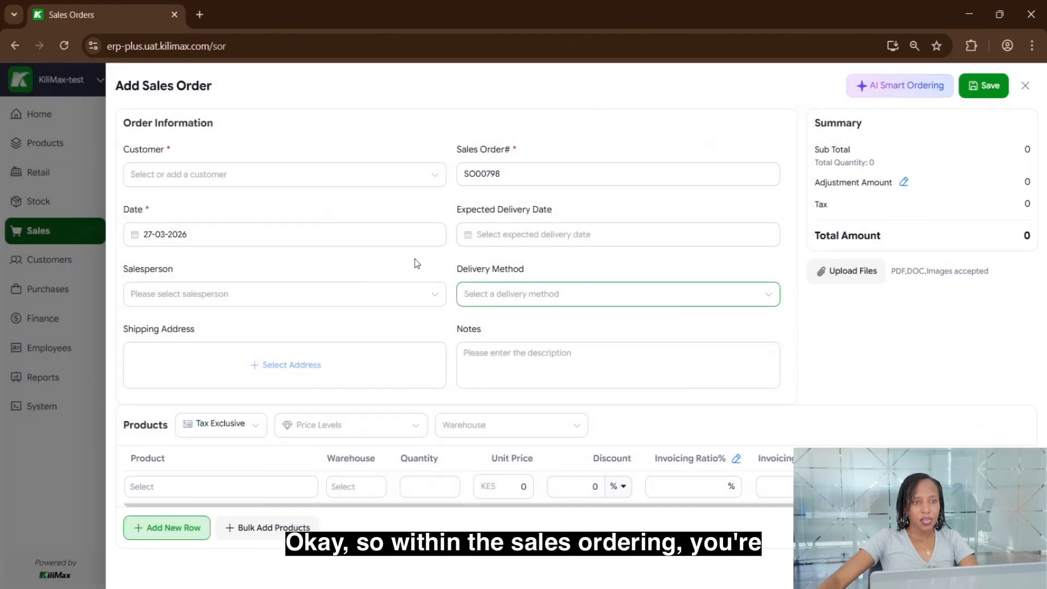
Review the tax treatment options and open the bulk warehouse list for the order's products
{"action": "left_click", "coordinate": [239, 424]}
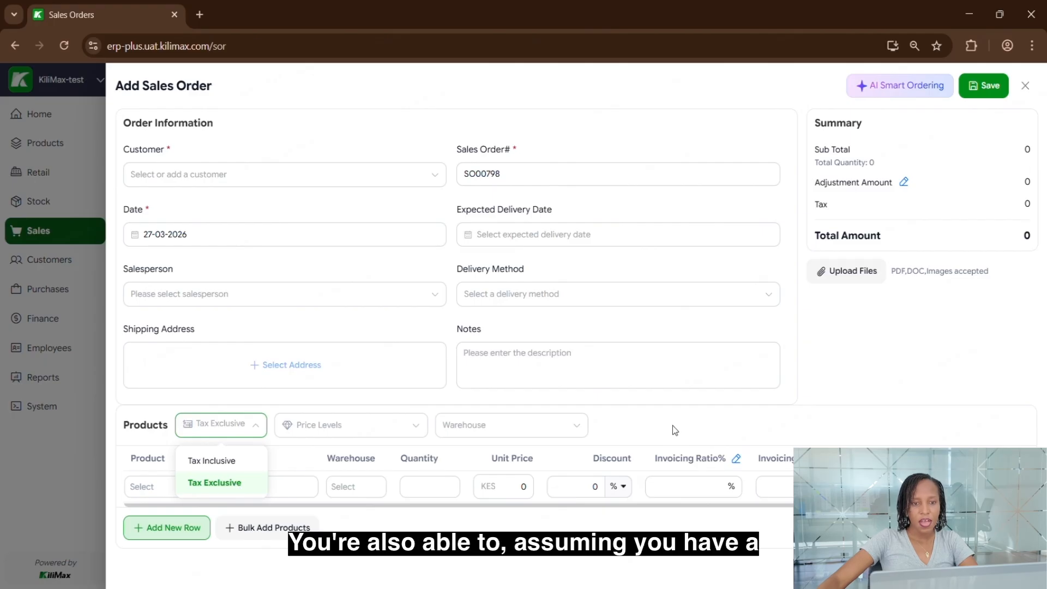
{"action": "left_click", "coordinate": [515, 427]}
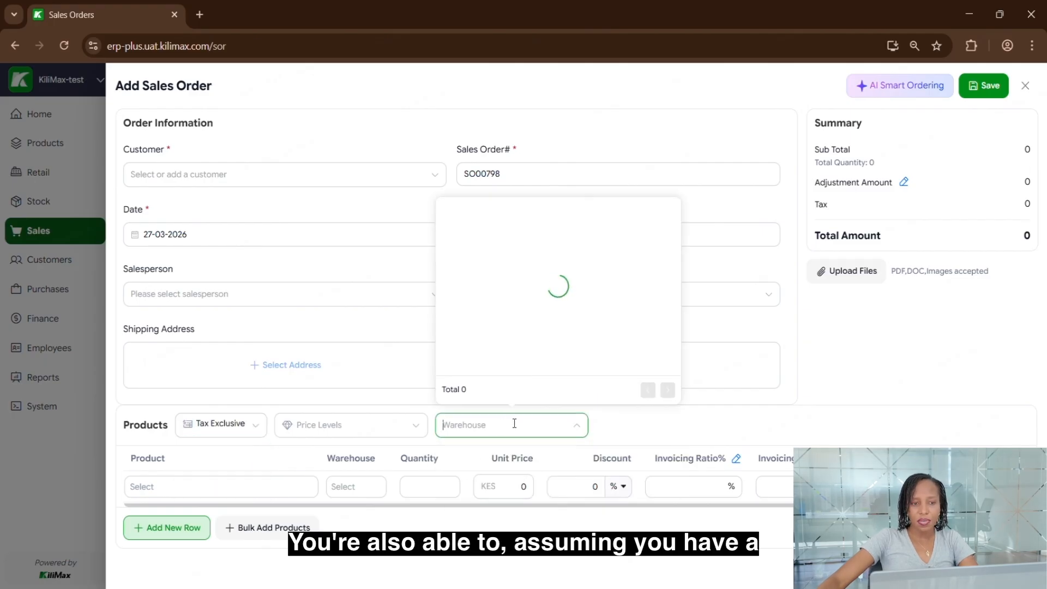
{"action": "left_click", "coordinate": [645, 423]}
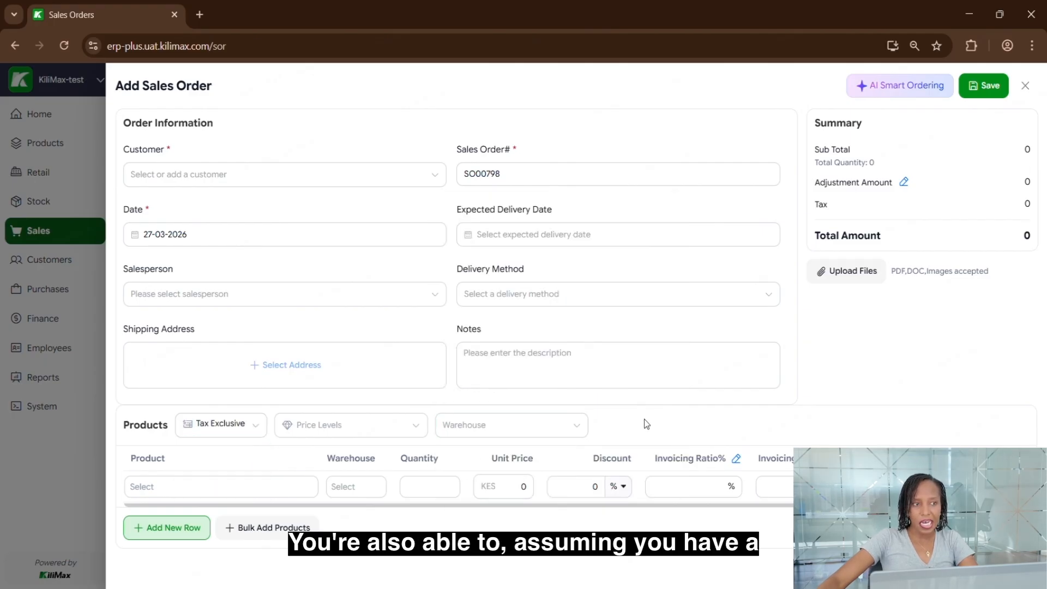
Set the bulk product warehouse to Bazclad Warehouse, view the available price levels, and close the new sales order unsaved
{"action": "left_click", "coordinate": [550, 427]}
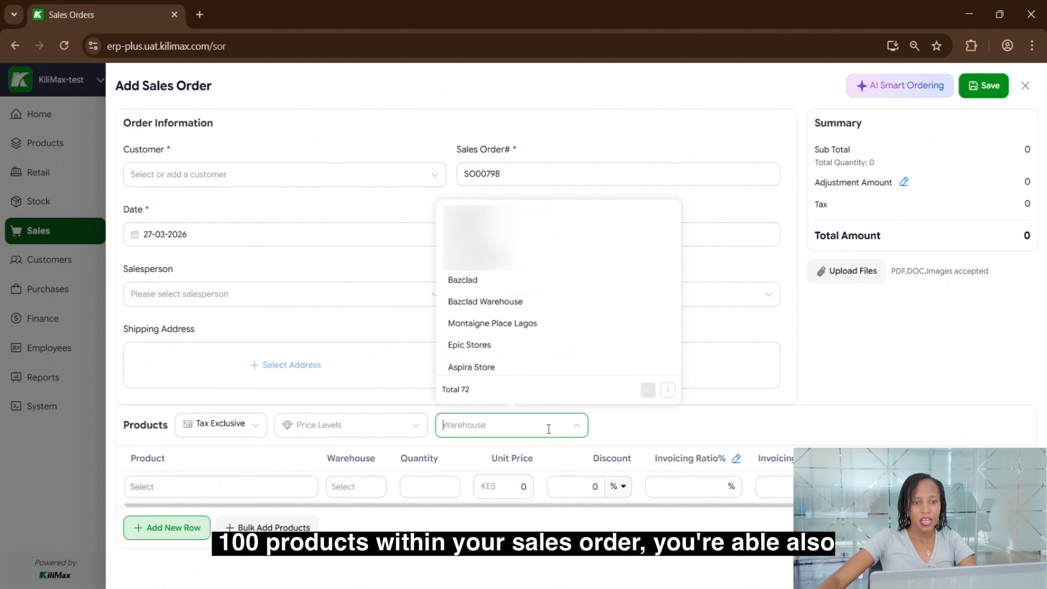
{"action": "left_click", "coordinate": [494, 300]}
{"action": "left_click", "coordinate": [298, 425]}
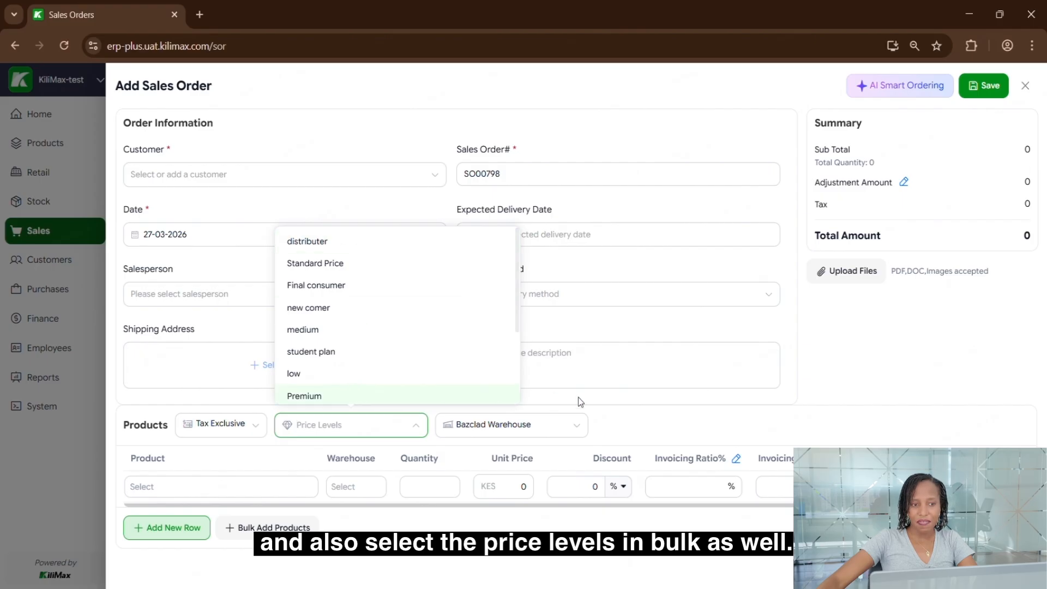
{"action": "left_click", "coordinate": [673, 393]}
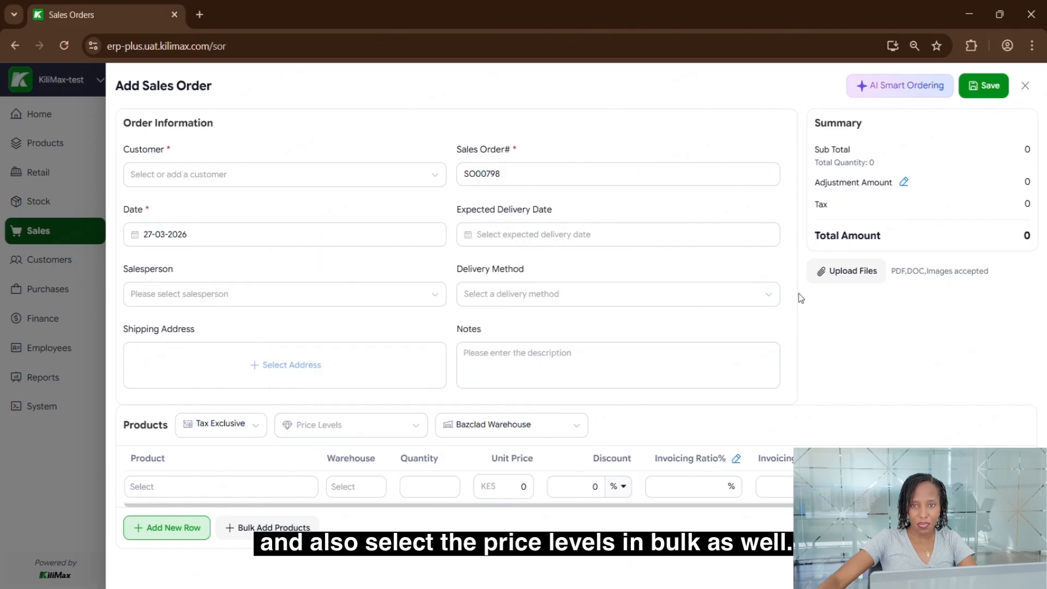
{"action": "left_click", "coordinate": [1025, 86]}
Open the Deliveries list in the Sales module, view the most recent delivery's details, and close them
{"action": "mouse_move", "coordinate": [34, 235]}
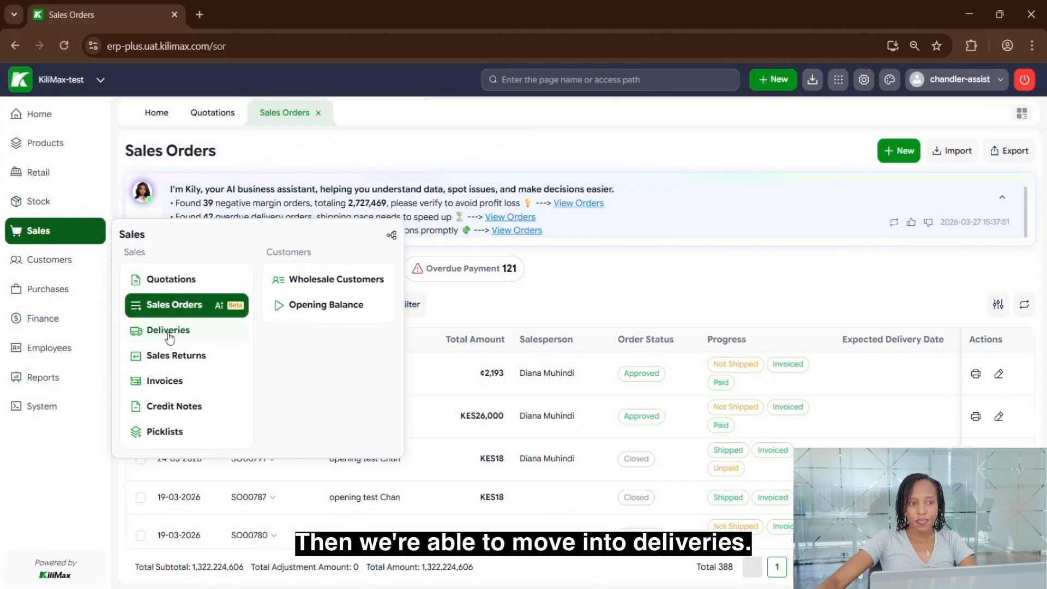
{"action": "left_click", "coordinate": [169, 331]}
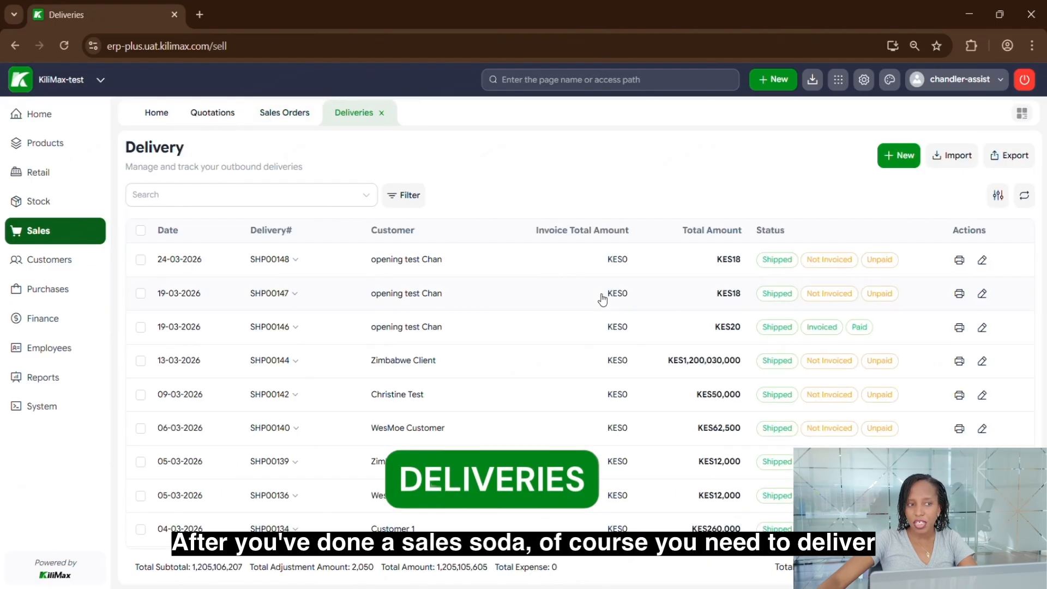
{"action": "left_click", "coordinate": [427, 265]}
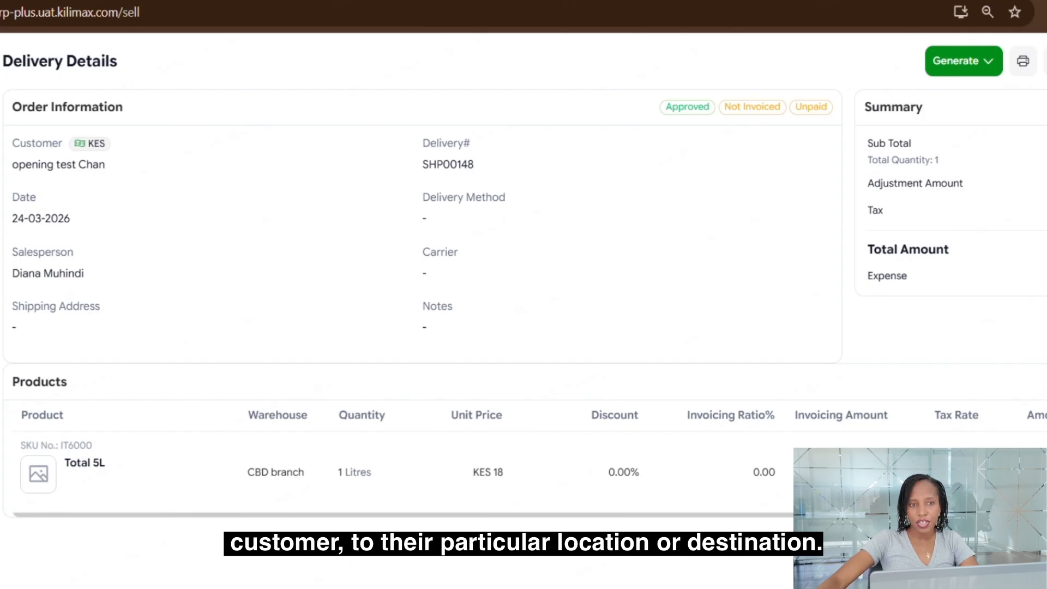
{"action": "left_click", "coordinate": [1045, 60]}
Open the Sales Returns list, view the details of the most recent return, and close them
{"action": "mouse_move", "coordinate": [19, 229]}
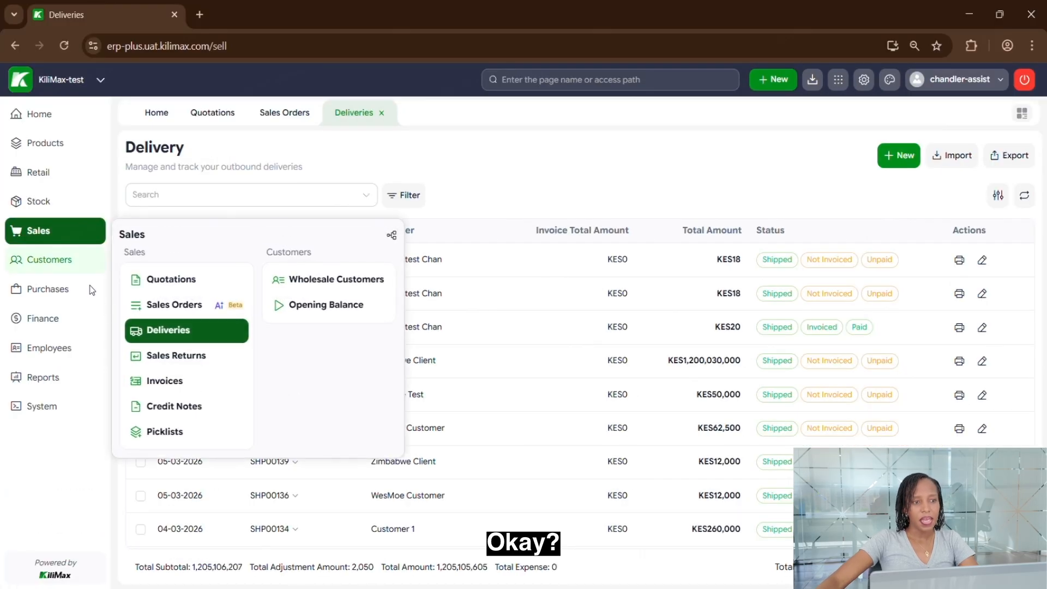
{"action": "left_click", "coordinate": [183, 360]}
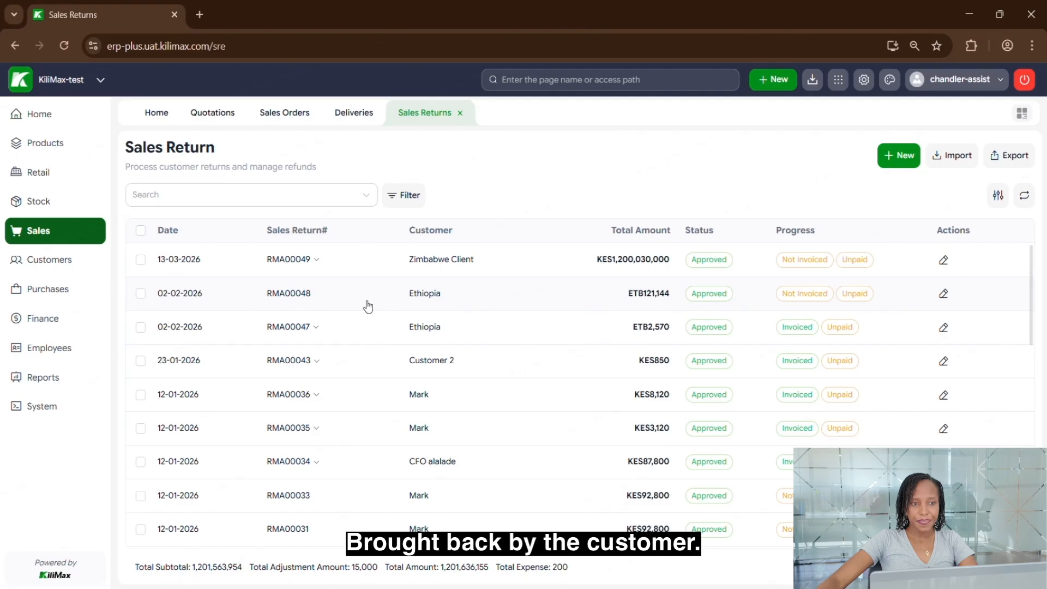
{"action": "left_click", "coordinate": [497, 261]}
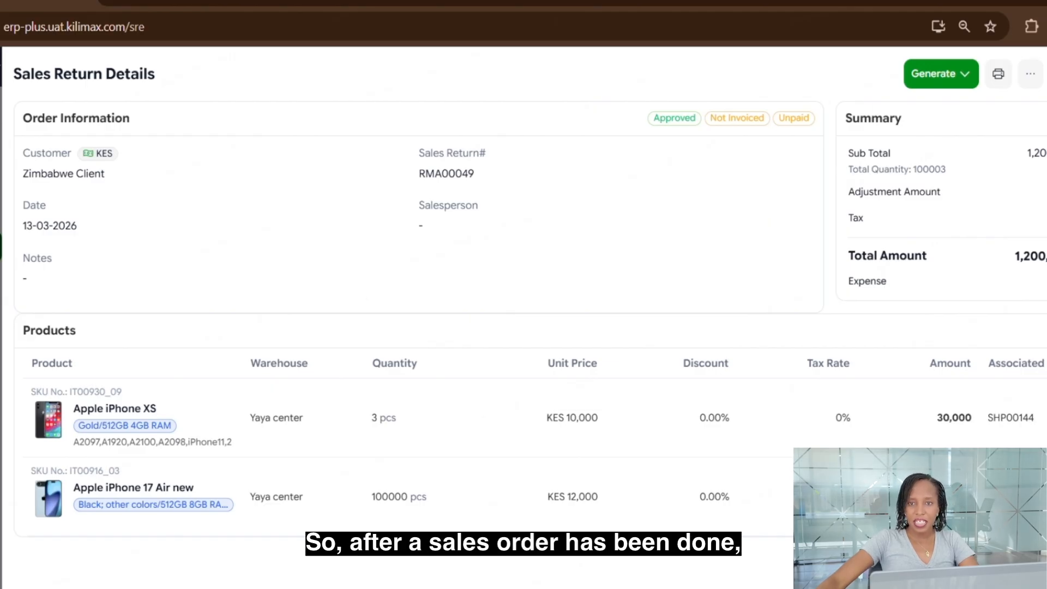
{"action": "left_click", "coordinate": [1043, 74]}
Open the Sales module's Invoices list and look through the invoices' payment statuses and due dates
{"action": "mouse_move", "coordinate": [47, 231]}
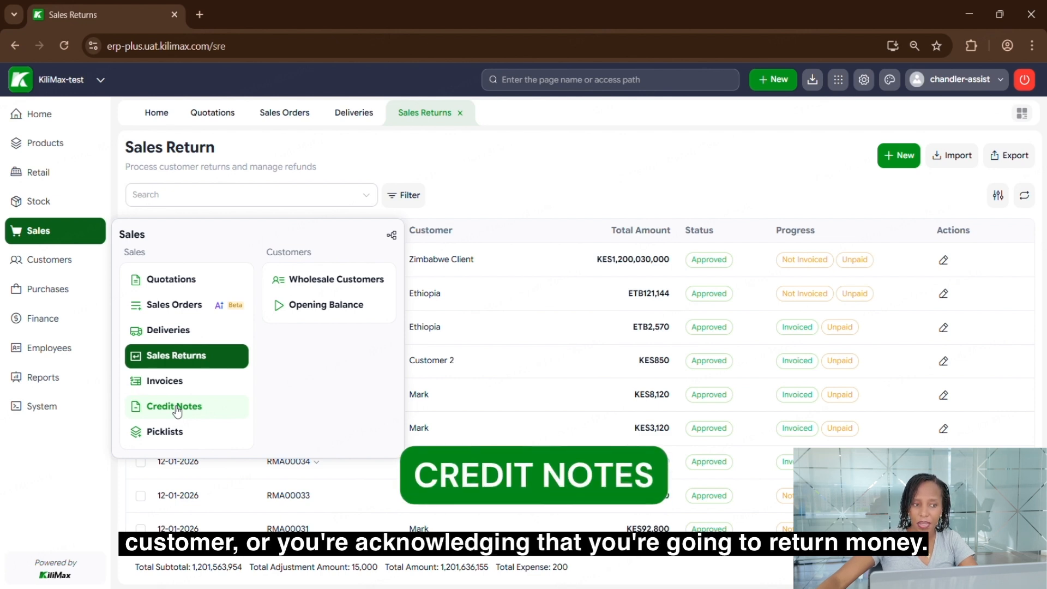
{"action": "left_click", "coordinate": [176, 384]}
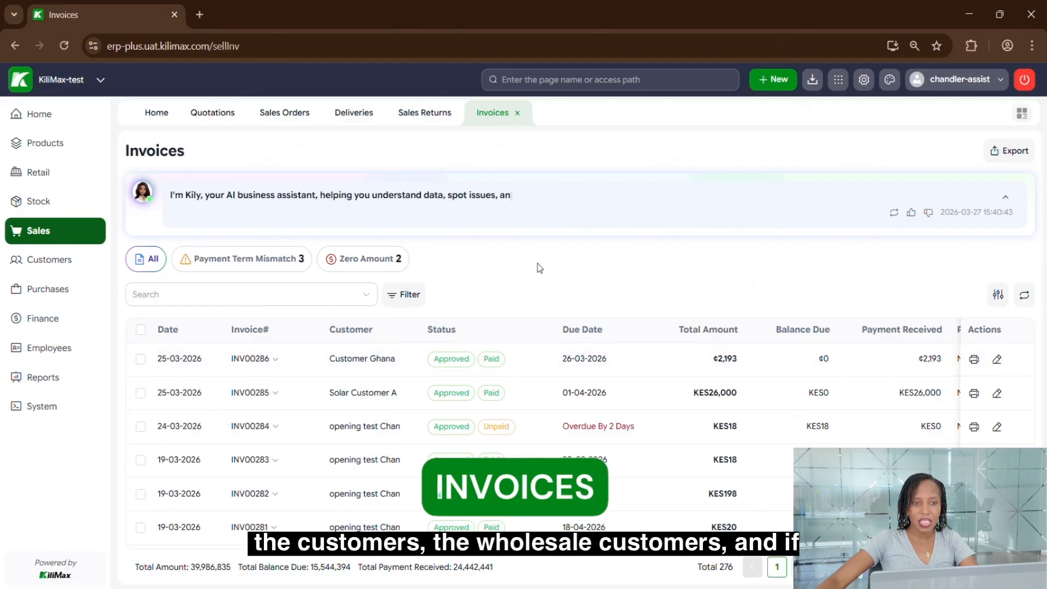
{"action": "scroll", "coordinate": [504, 431], "scroll_direction": "down", "scroll_amount": 1}
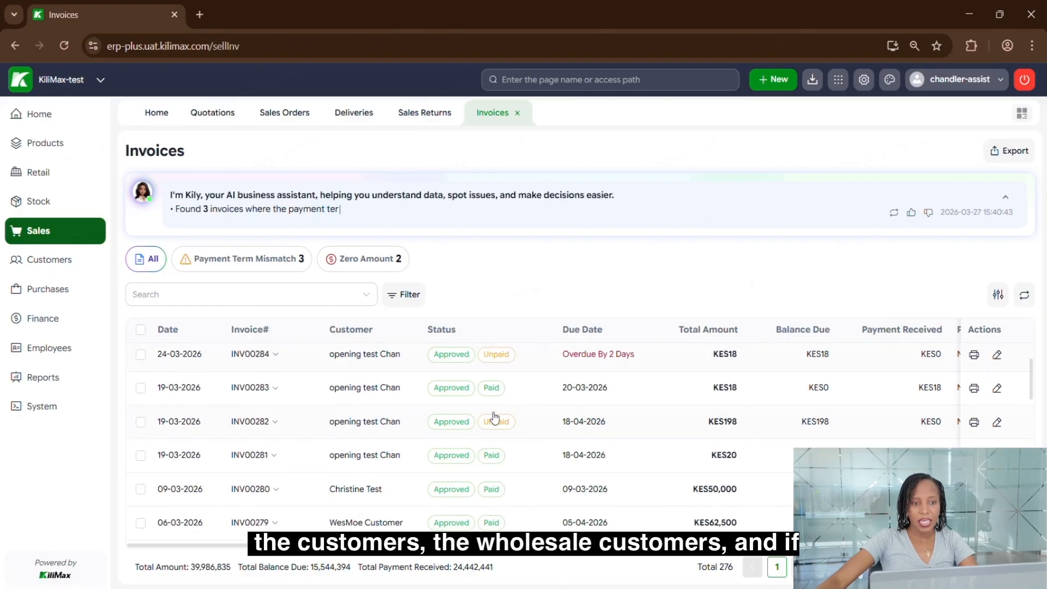
{"action": "scroll", "coordinate": [466, 402], "scroll_direction": "up", "scroll_amount": 1}
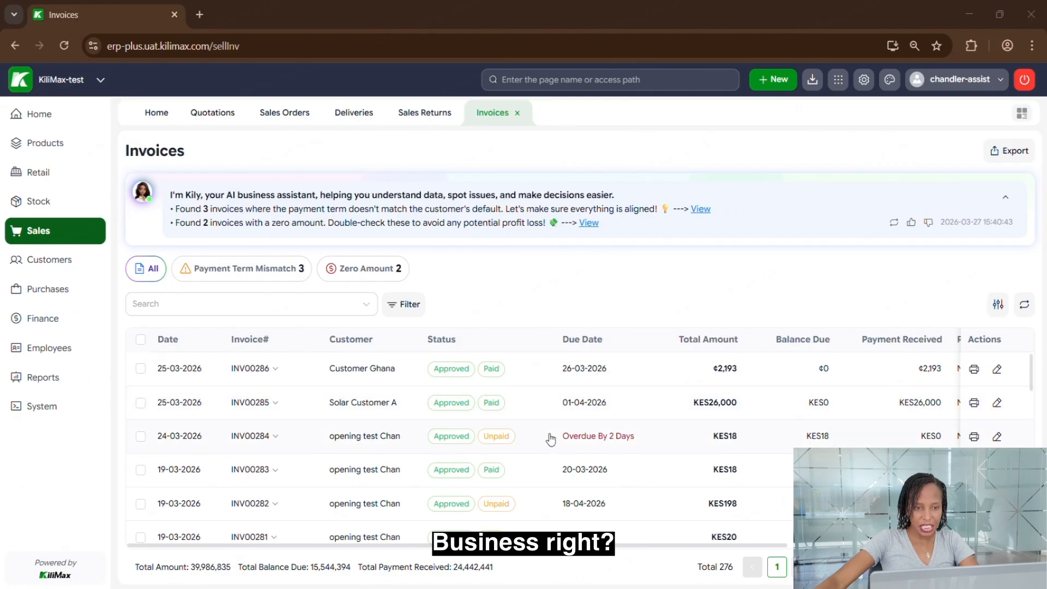
{"action": "scroll", "coordinate": [554, 441], "scroll_direction": "down", "scroll_amount": 5}
{"action": "scroll", "coordinate": [553, 447], "scroll_direction": "down", "scroll_amount": 5}
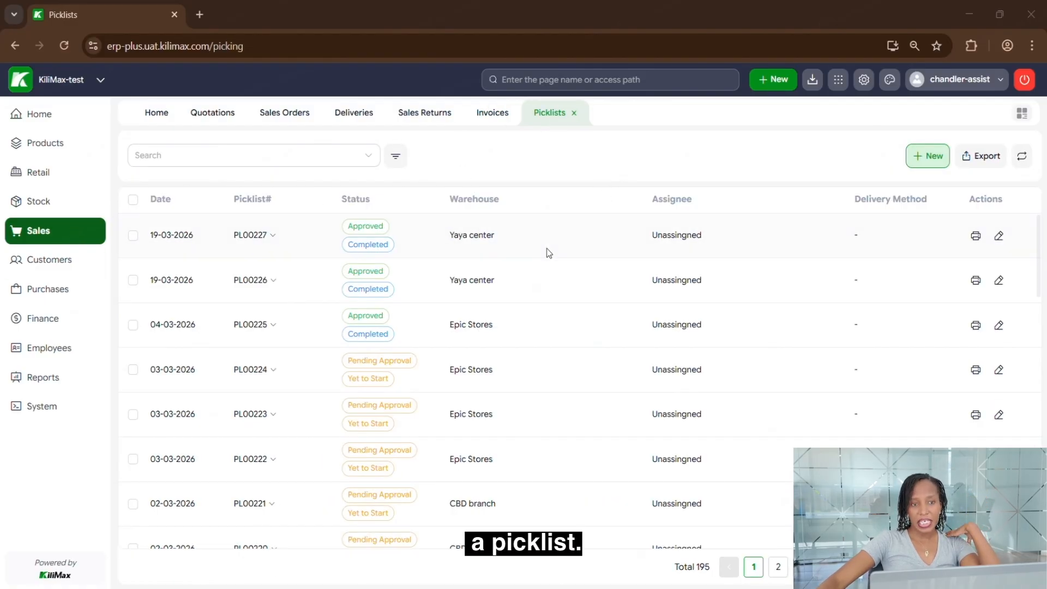
Open the most recent picklist, compare its sales quantity, quantity to pick and quantity picked, and close it
{"action": "left_click", "coordinate": [591, 239]}
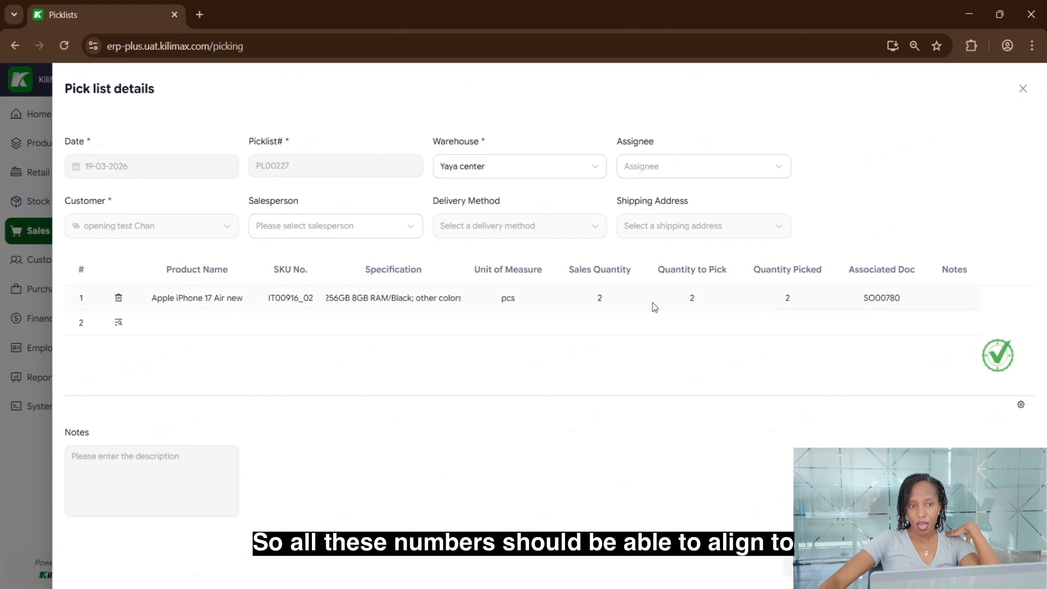
{"action": "left_click_drag", "start_coordinate": [594, 321], "coordinate": [818, 305]}
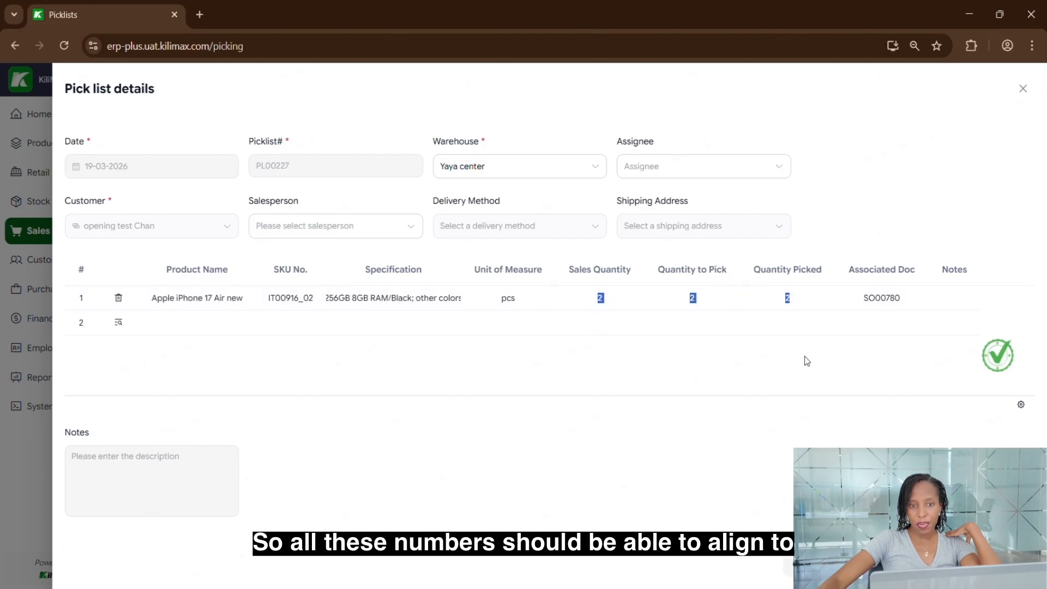
{"action": "left_click", "coordinate": [892, 206]}
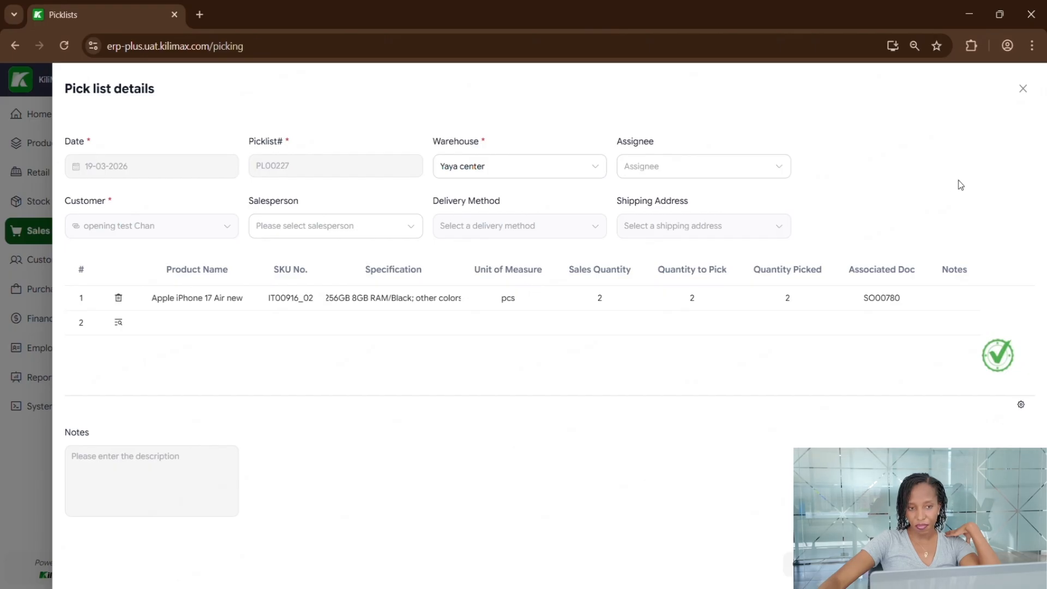
{"action": "left_click", "coordinate": [1022, 88]}
Open the Wholesale Customers list from the Sales module and look through the customer records
{"action": "mouse_move", "coordinate": [47, 243]}
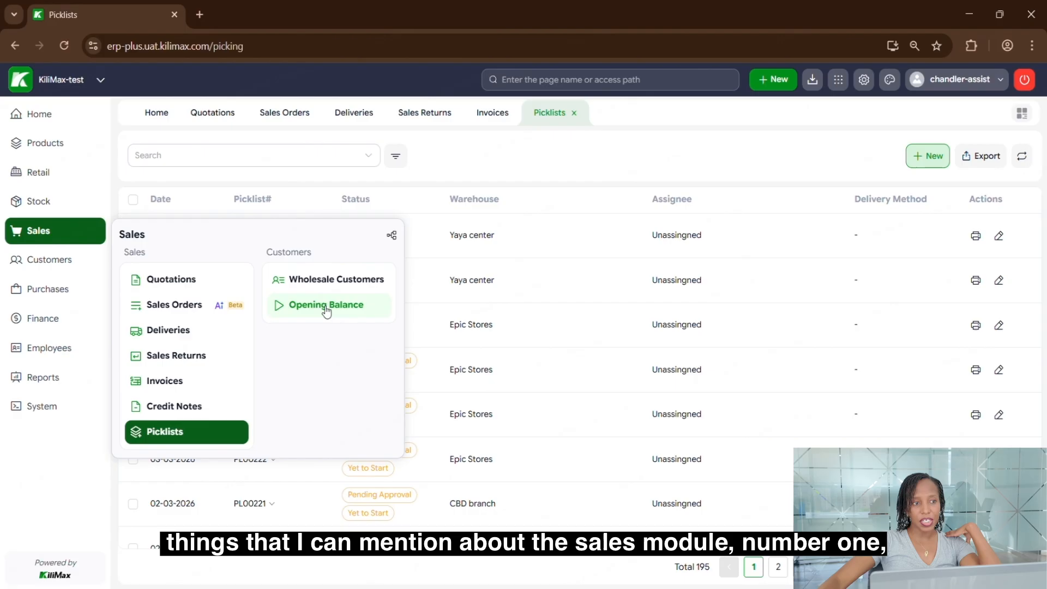
{"action": "left_click", "coordinate": [345, 283]}
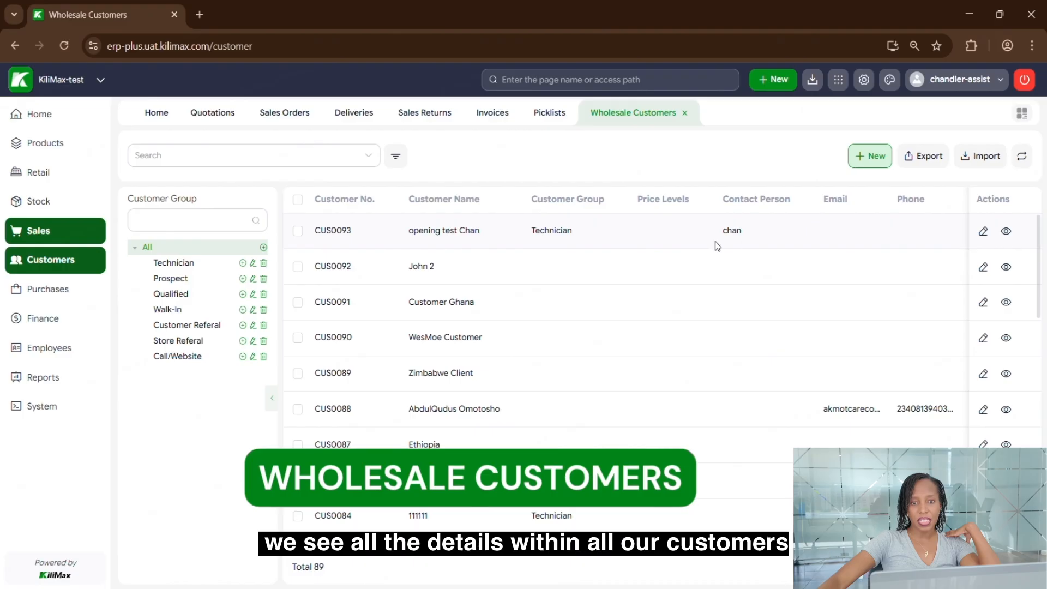
{"action": "scroll", "coordinate": [469, 322], "scroll_direction": "down", "scroll_amount": 3}
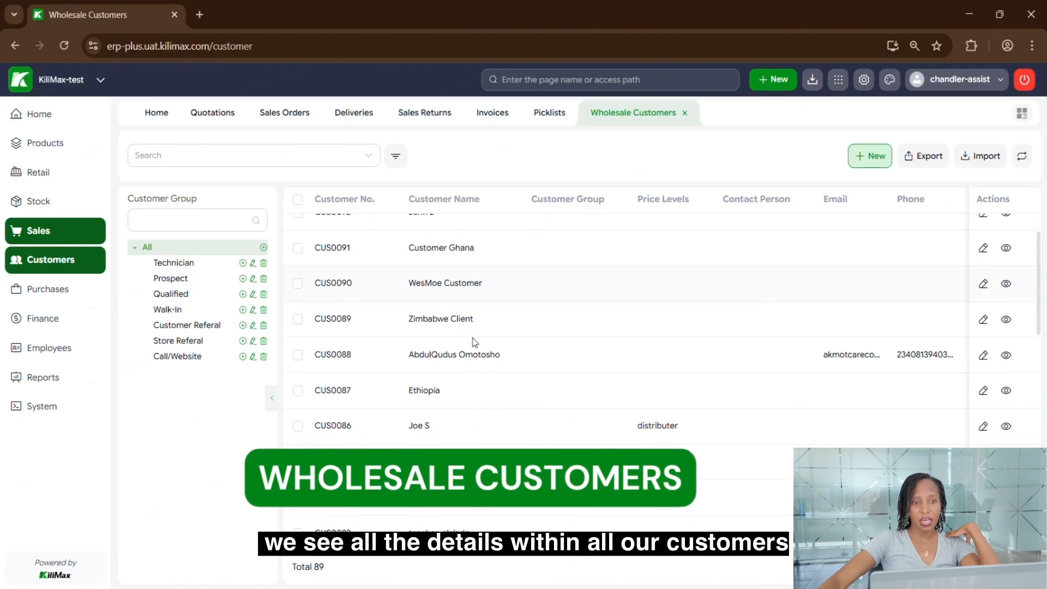
Open the details of the wholesale customer Customer Ghana and review its receivables, available credit and basic information
{"action": "scroll", "coordinate": [479, 339], "scroll_direction": "up", "scroll_amount": 3}
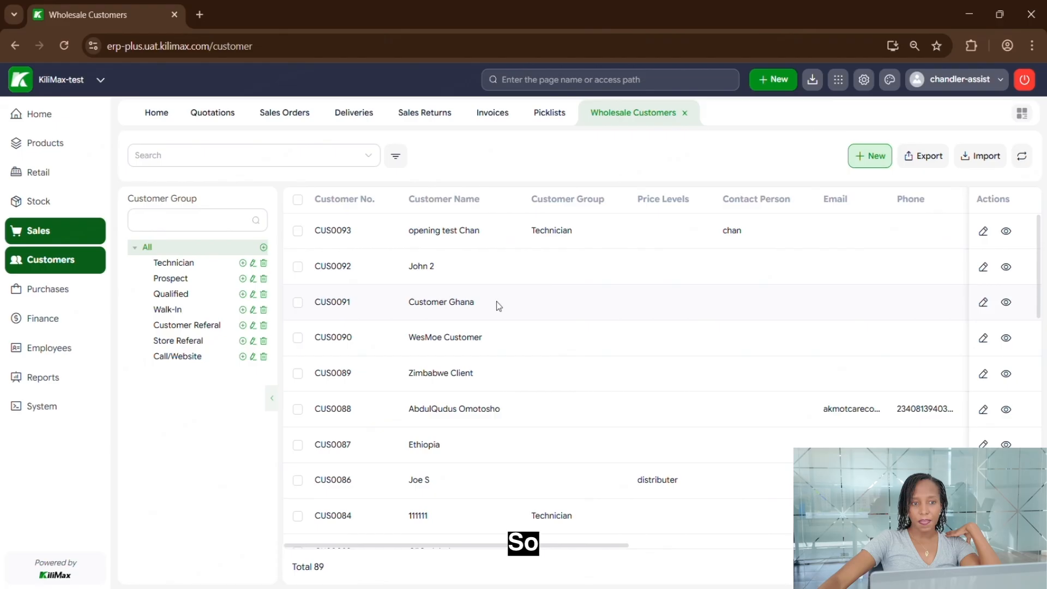
{"action": "left_click", "coordinate": [1006, 302]}
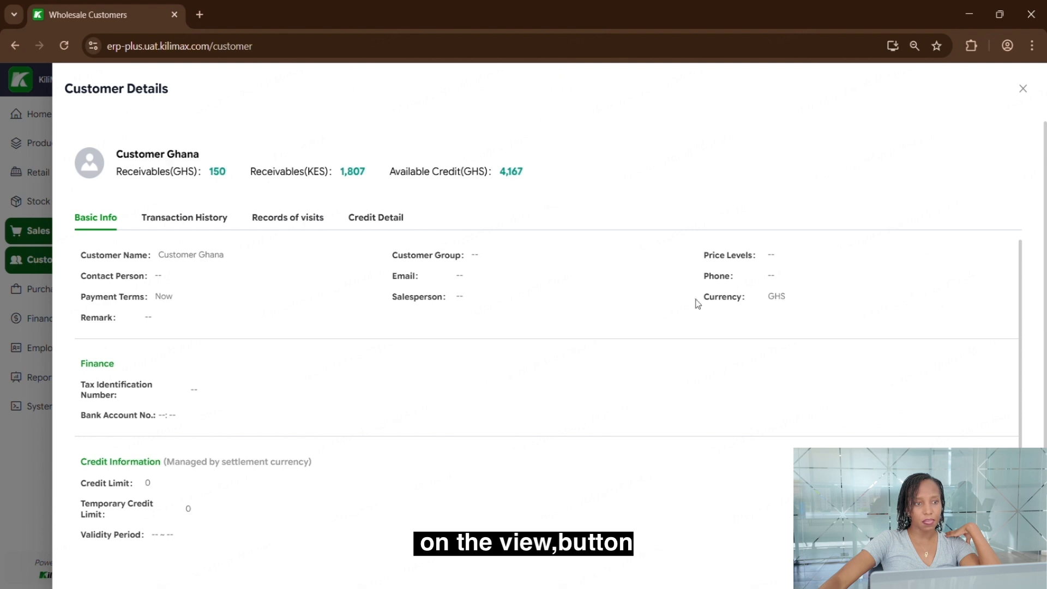
{"action": "left_click_drag", "start_coordinate": [114, 178], "coordinate": [226, 180]}
{"action": "left_click", "coordinate": [447, 190]}
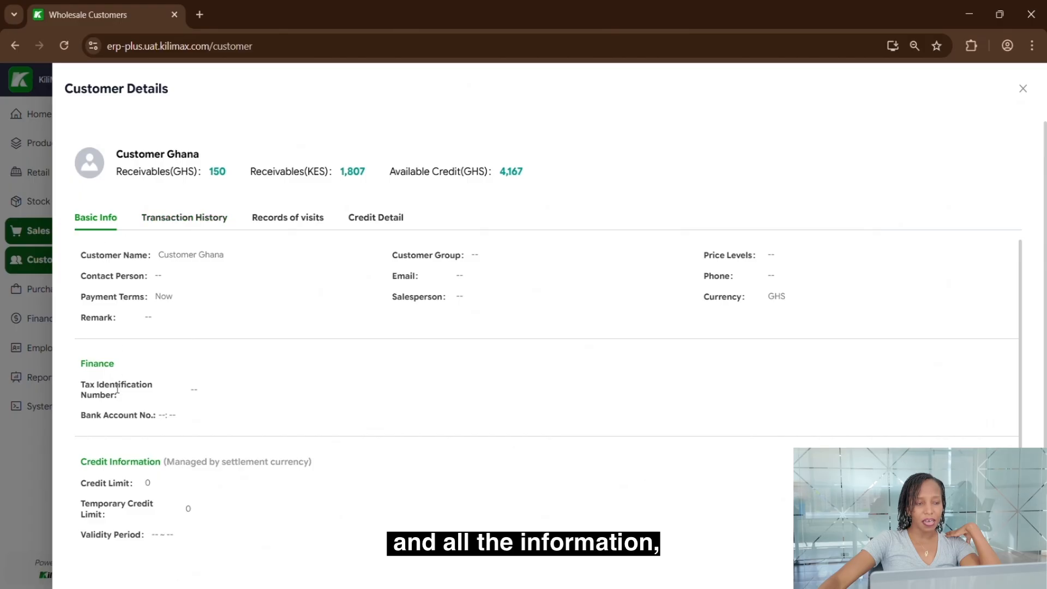
Review Customer Ghana's transaction history with its invoices, the records of visits and the credit detail, and close the customer details
{"action": "left_click", "coordinate": [197, 218]}
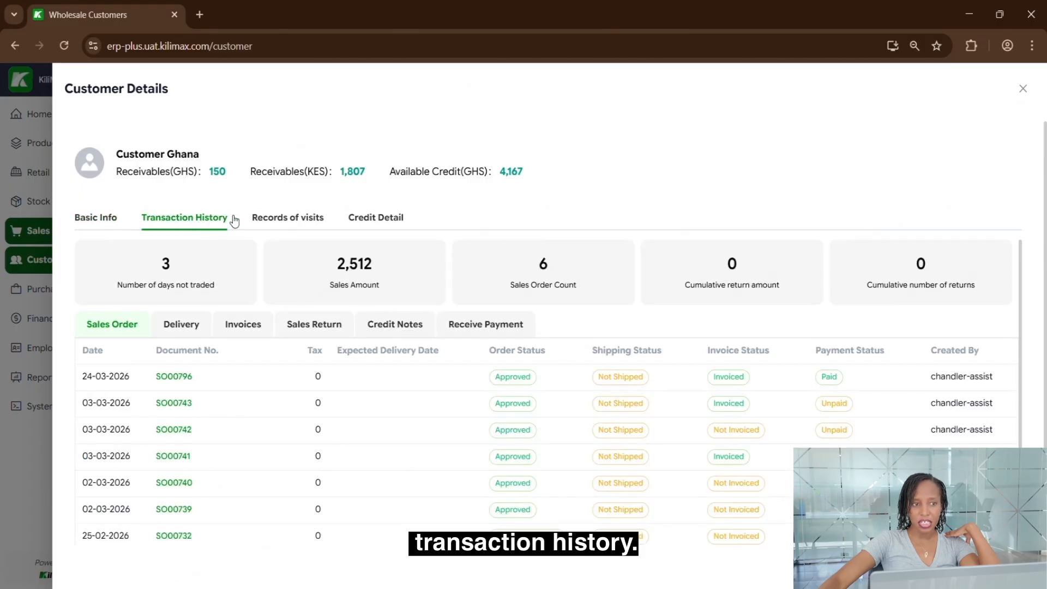
{"action": "left_click", "coordinate": [258, 330]}
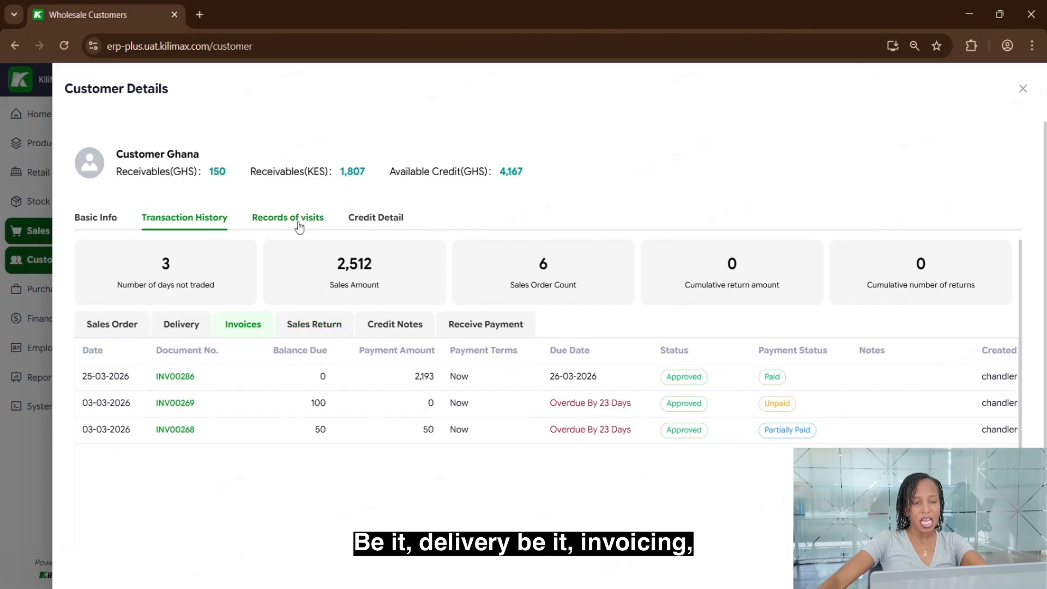
{"action": "left_click", "coordinate": [299, 224]}
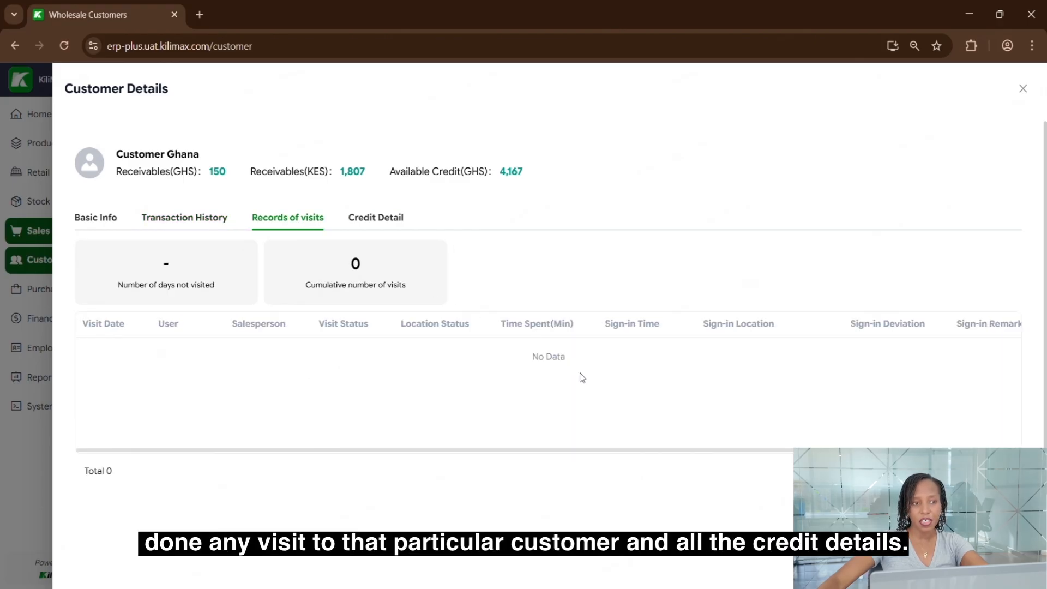
{"action": "left_click", "coordinate": [374, 216]}
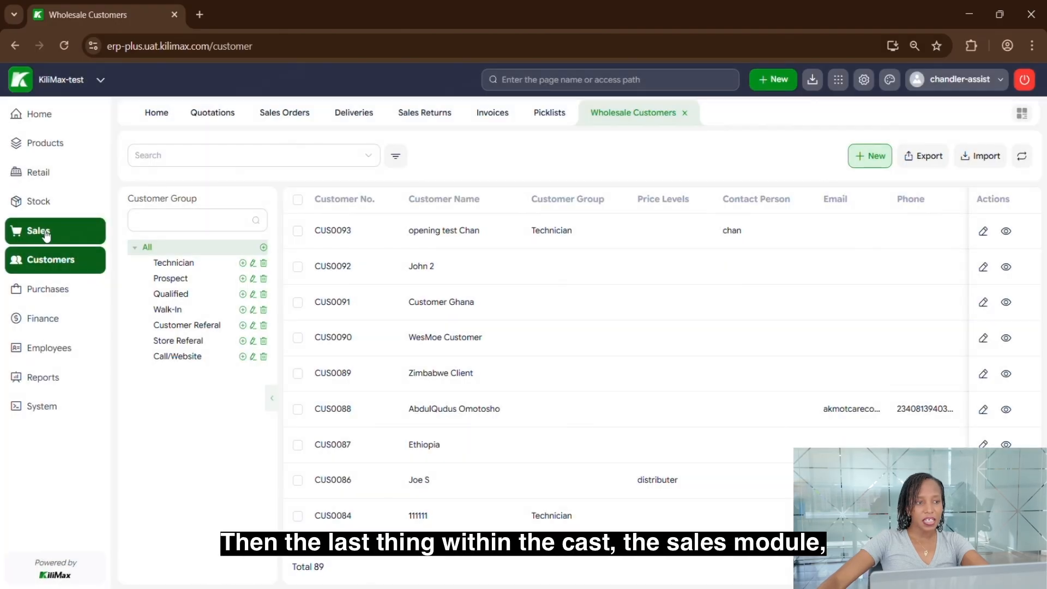
Open the Sales module's customer Opening Balance list and look through the receivable amounts, advance receipts and balances
{"action": "mouse_move", "coordinate": [45, 235]}
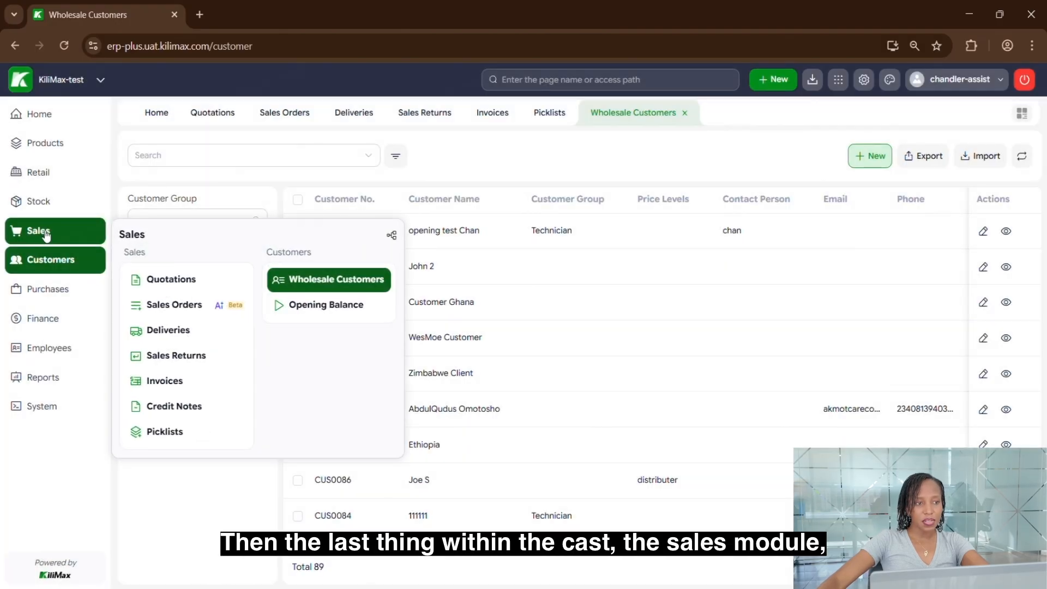
{"action": "left_click", "coordinate": [307, 309]}
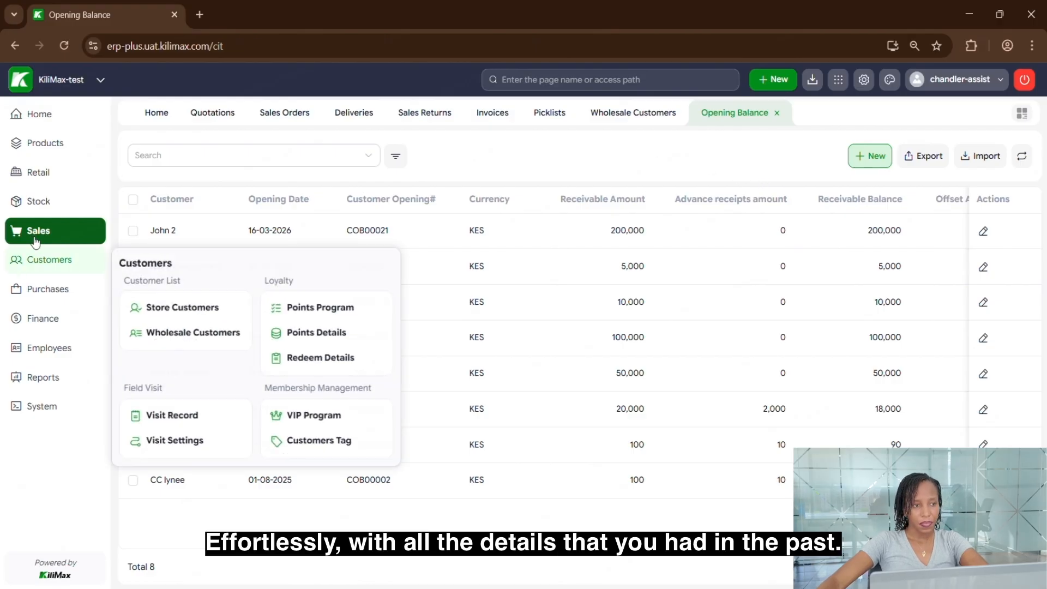
{"action": "mouse_move", "coordinate": [37, 240]}
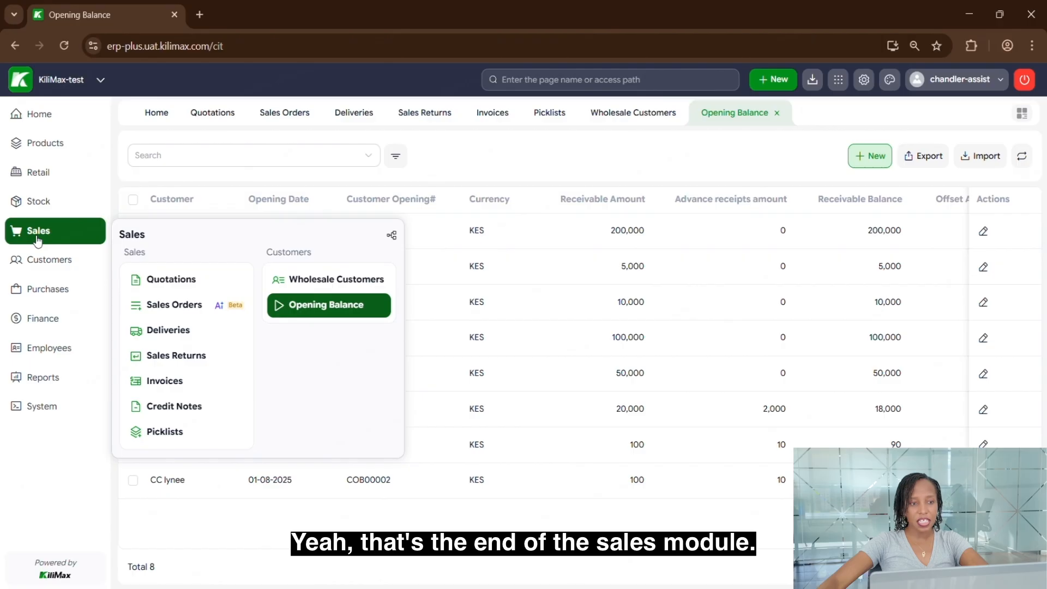